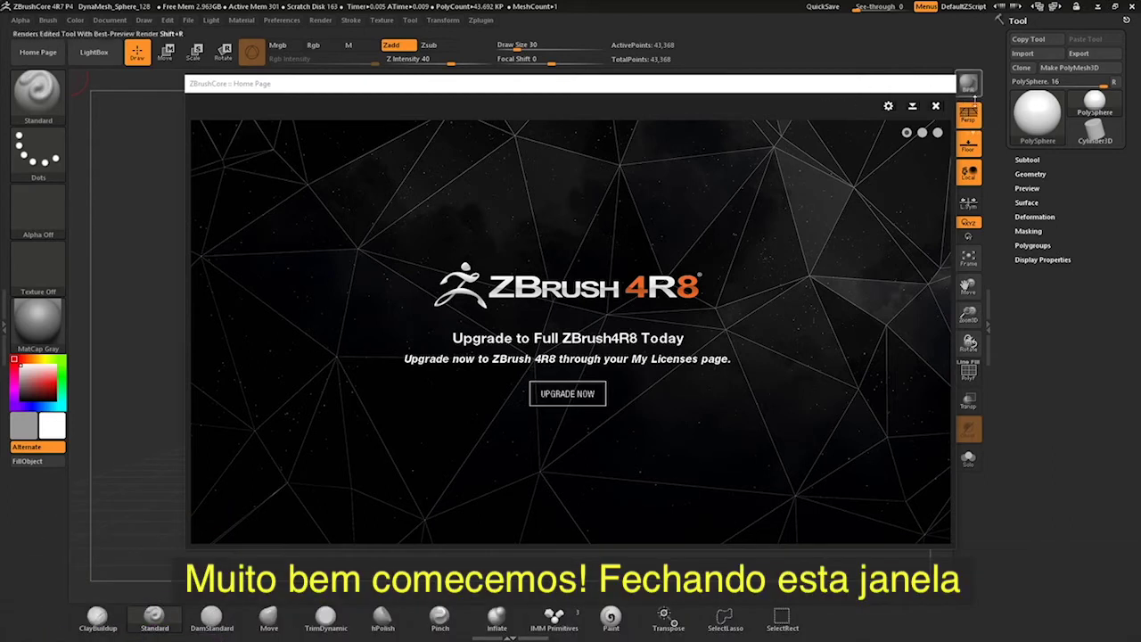
Close the ZBrushCore Home Page window to reveal the default sphere
left_click(934, 107)
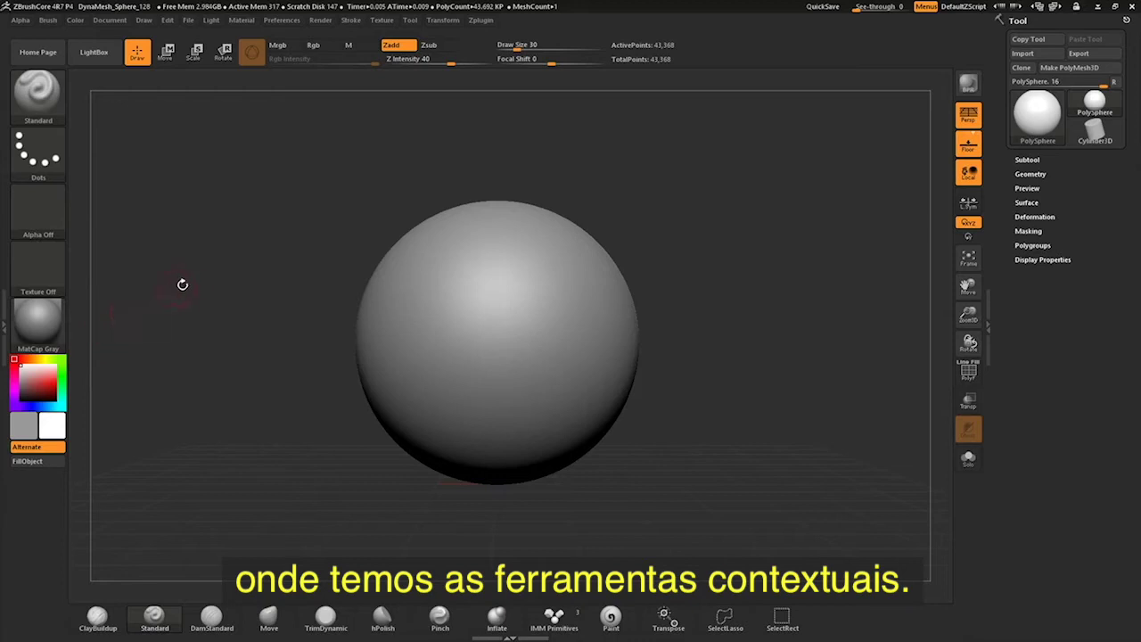
left_click(47, 105)
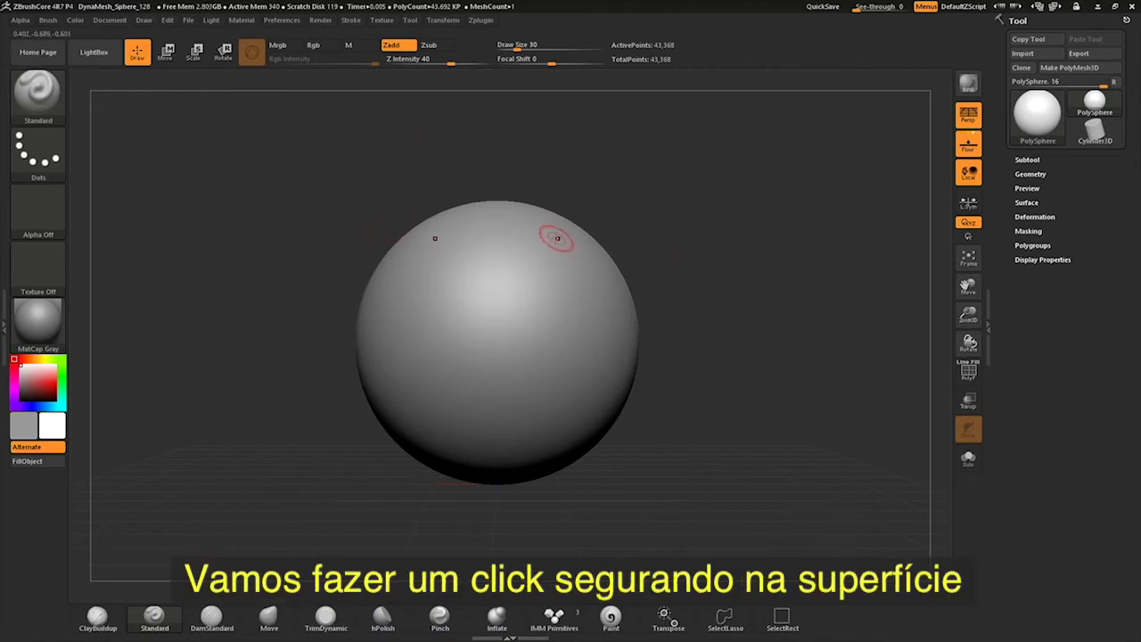
Switch strokes to Zsub, undoing the test stroke and carved test groove to keep the sphere smooth
mouse_move(561, 249)
left_mouse_down()
mouse_move(576, 378)
mouse_move(551, 437)
left_mouse_up()
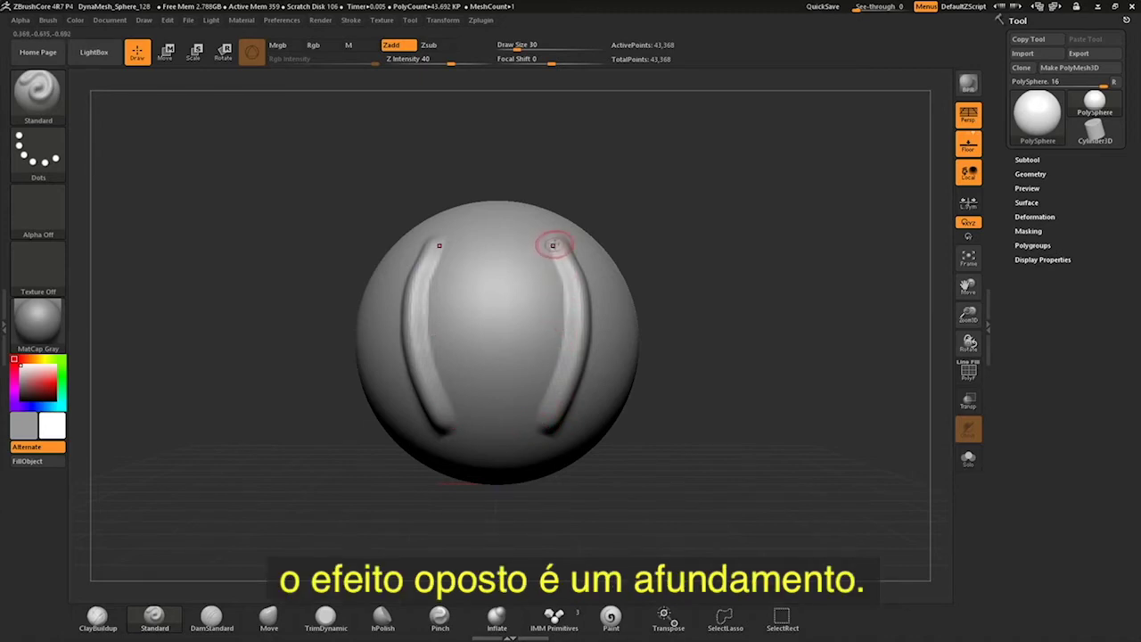
key("ctrl+z")
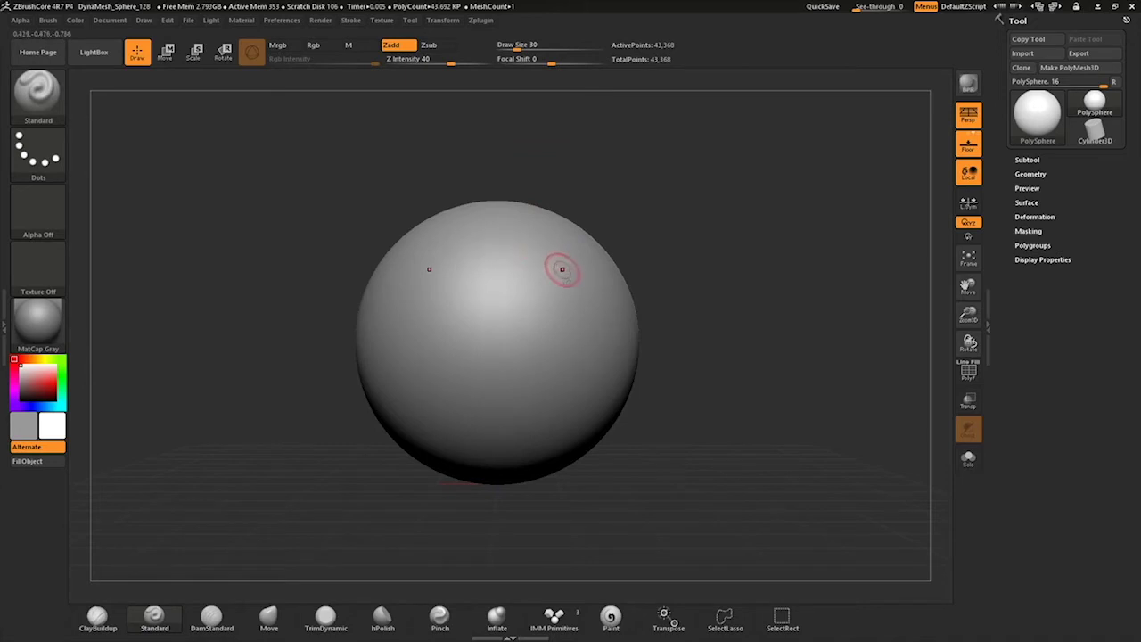
left_click(439, 47)
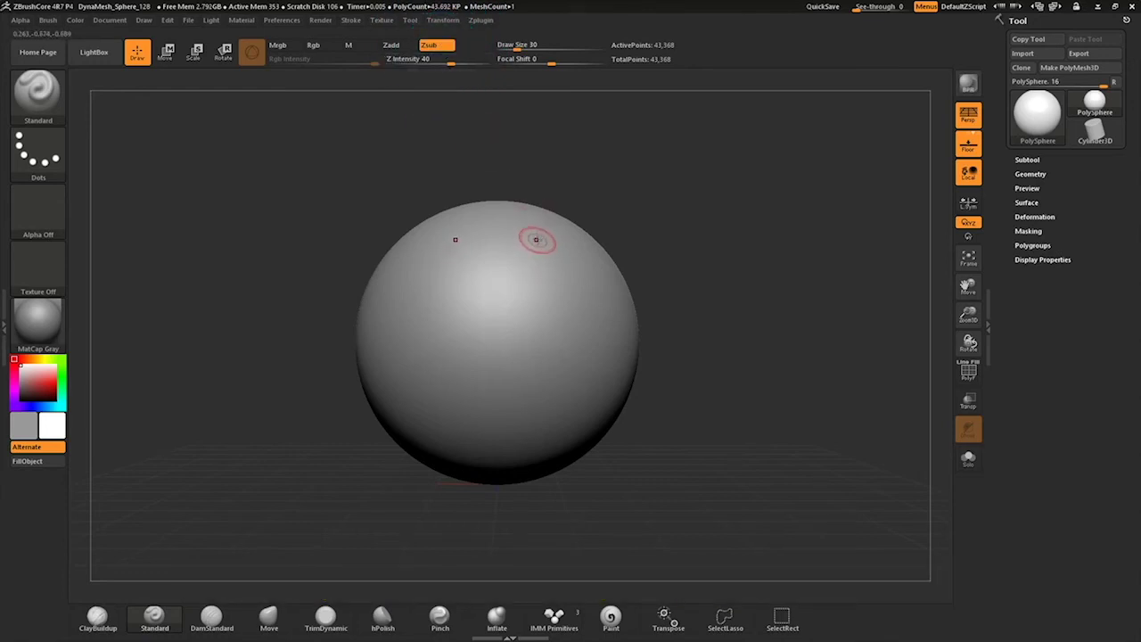
mouse_move(541, 240)
left_mouse_down()
mouse_move(550, 402)
mouse_move(536, 419)
left_mouse_up()
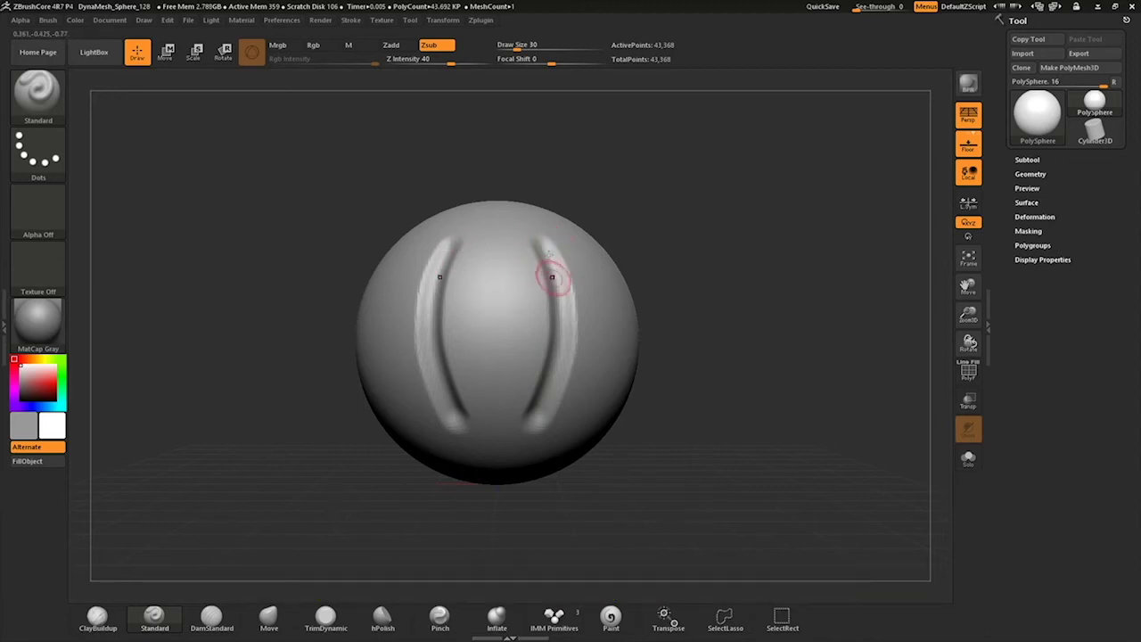
key("ctrl+z")
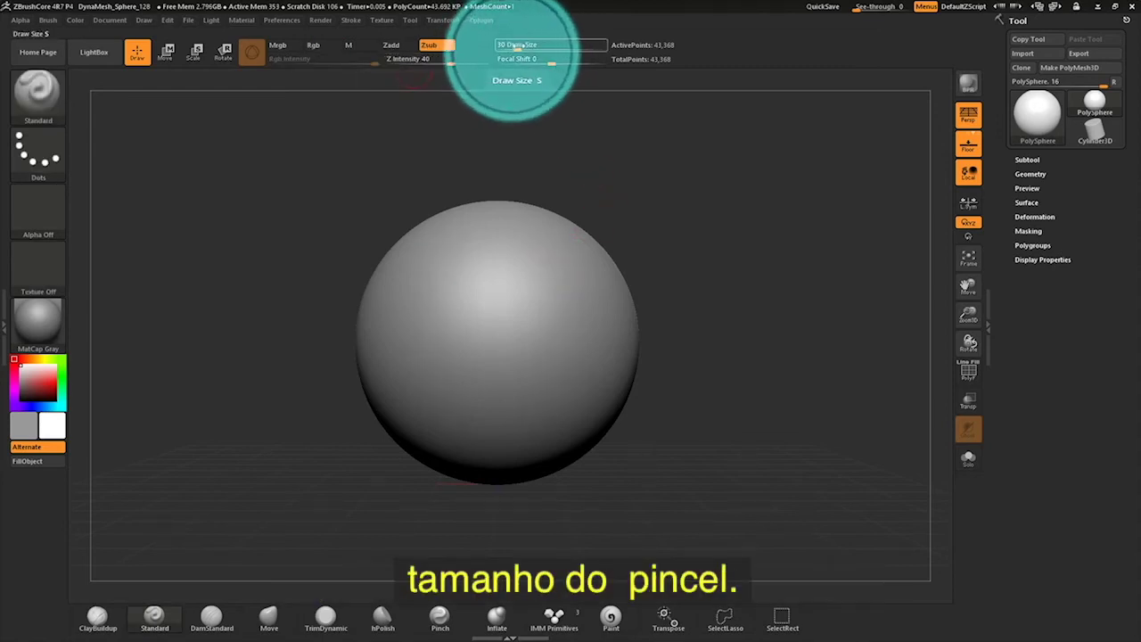
Adjust the Draw Size slider from 30 up to 46
left_click_drag(516, 46, 528, 45)
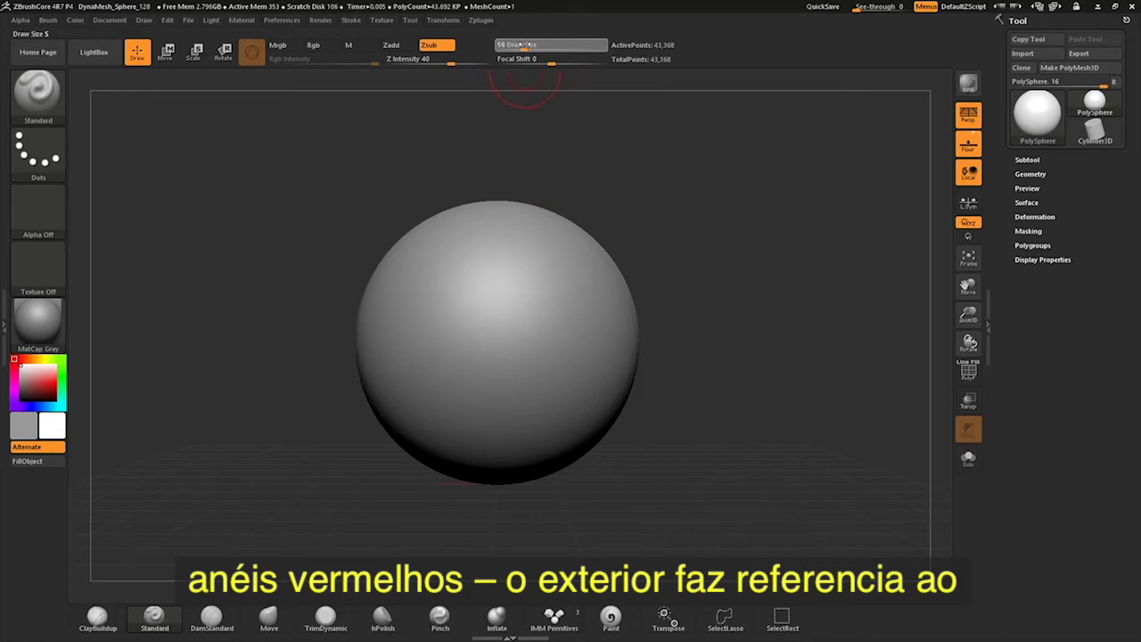
left_click_drag(533, 45, 525, 44)
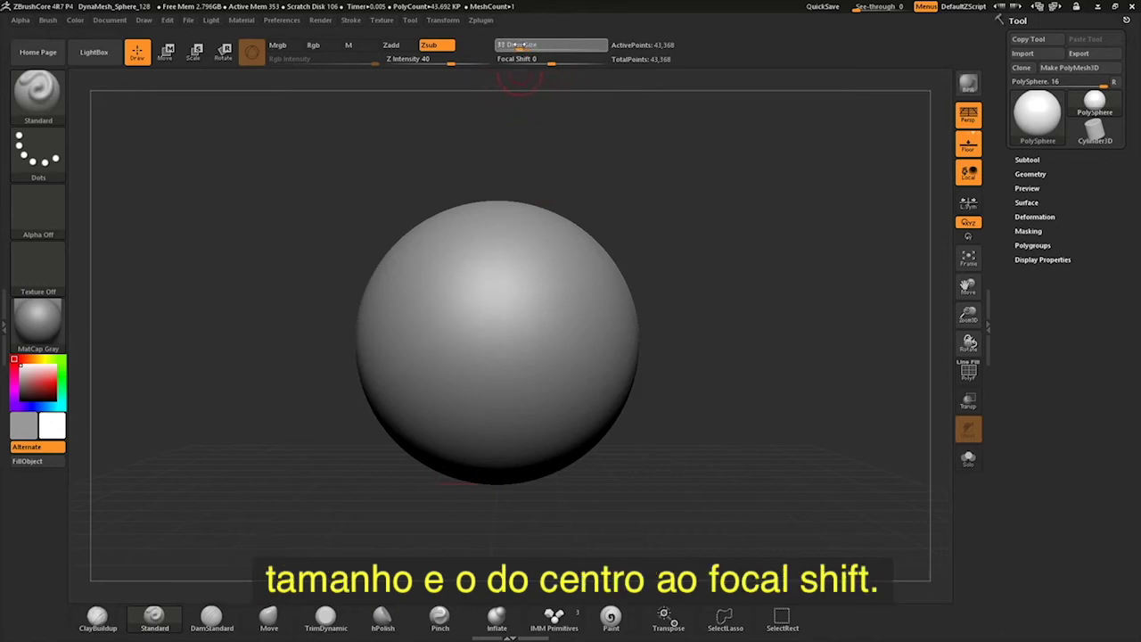
left_click_drag(528, 44, 521, 44)
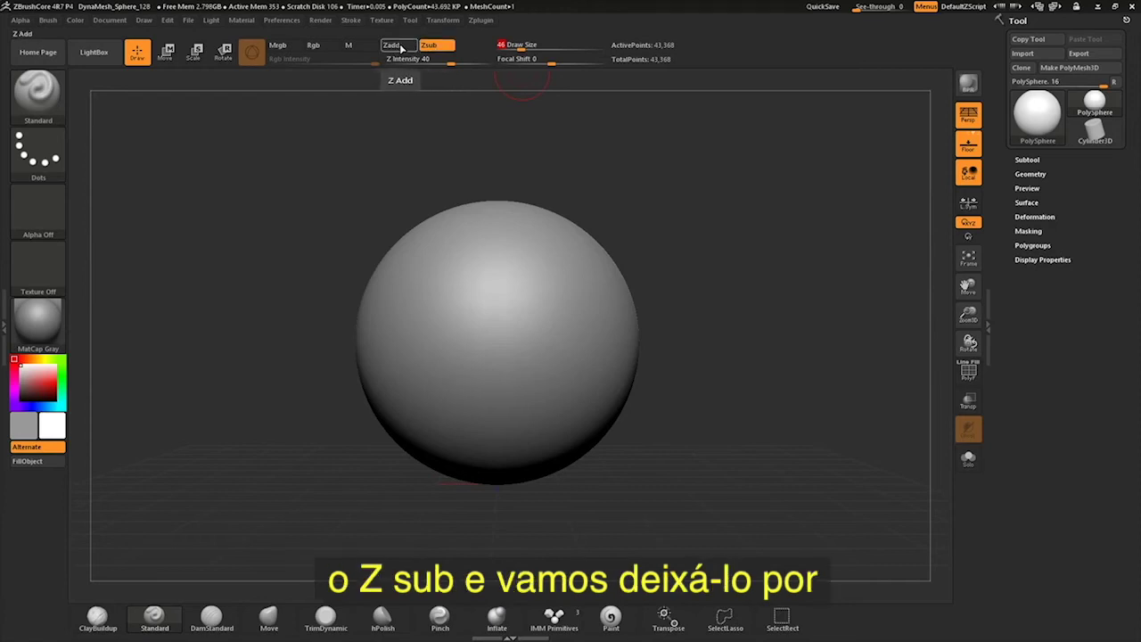
Switch to Zadd and raise Z Intensity to 58, testing raised strokes on the sphere
left_click(400, 50)
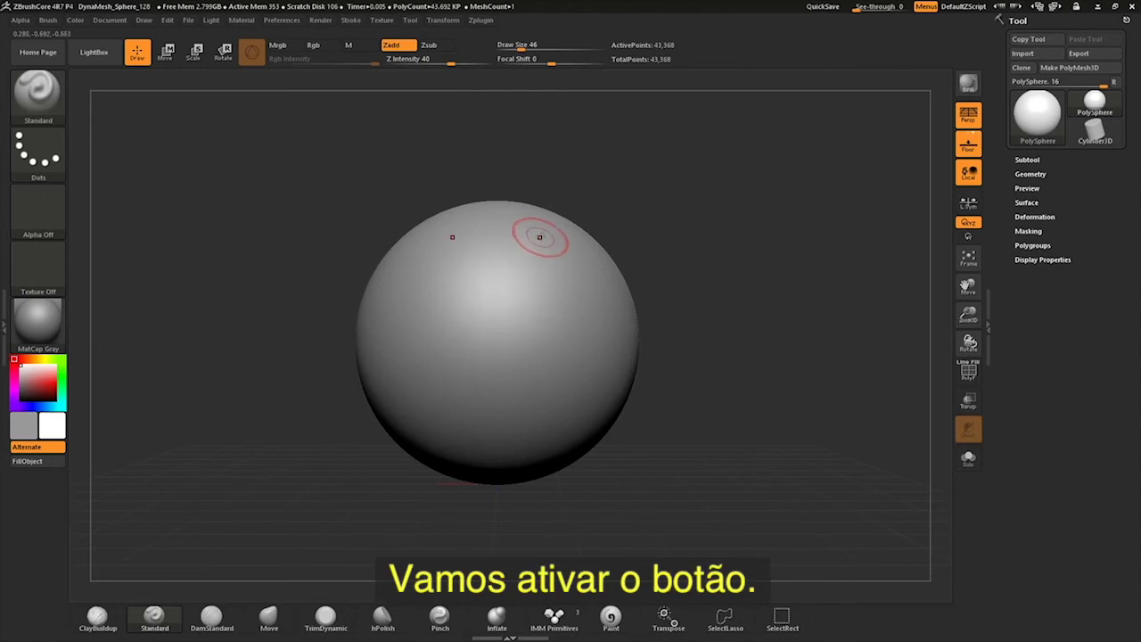
left_click_drag(545, 247, 553, 405)
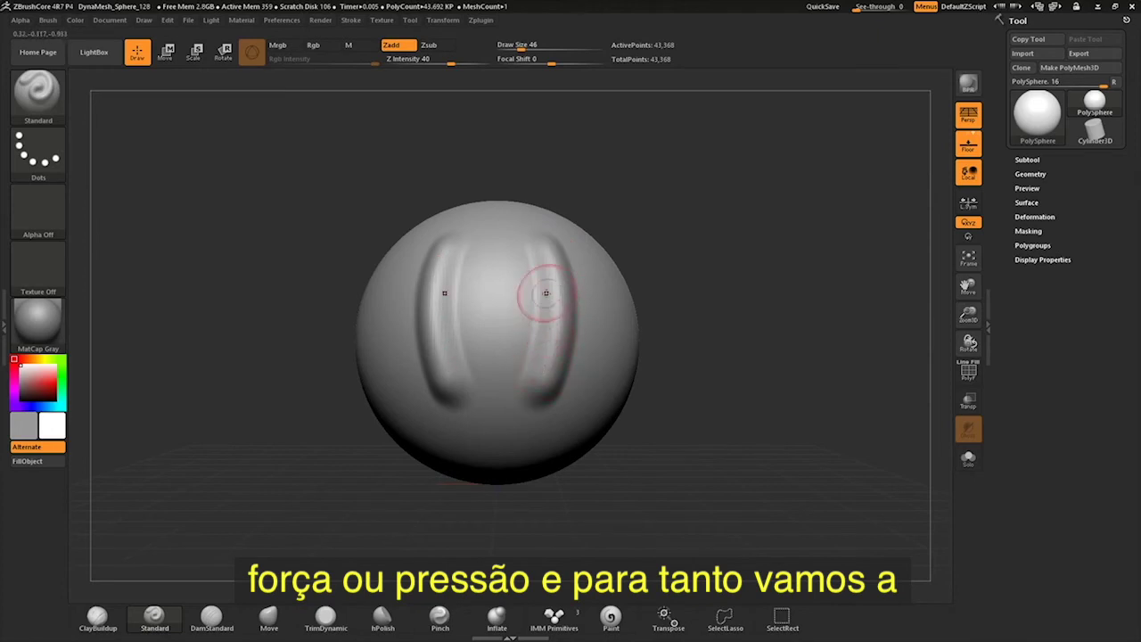
key("ctrl+z")
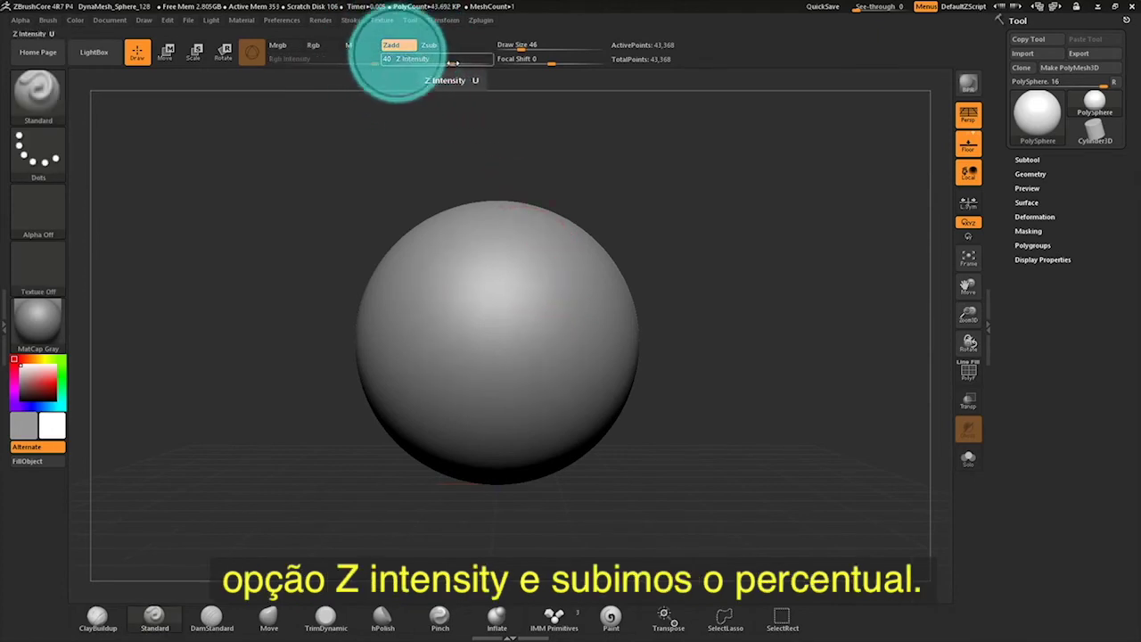
left_click_drag(447, 62, 471, 66)
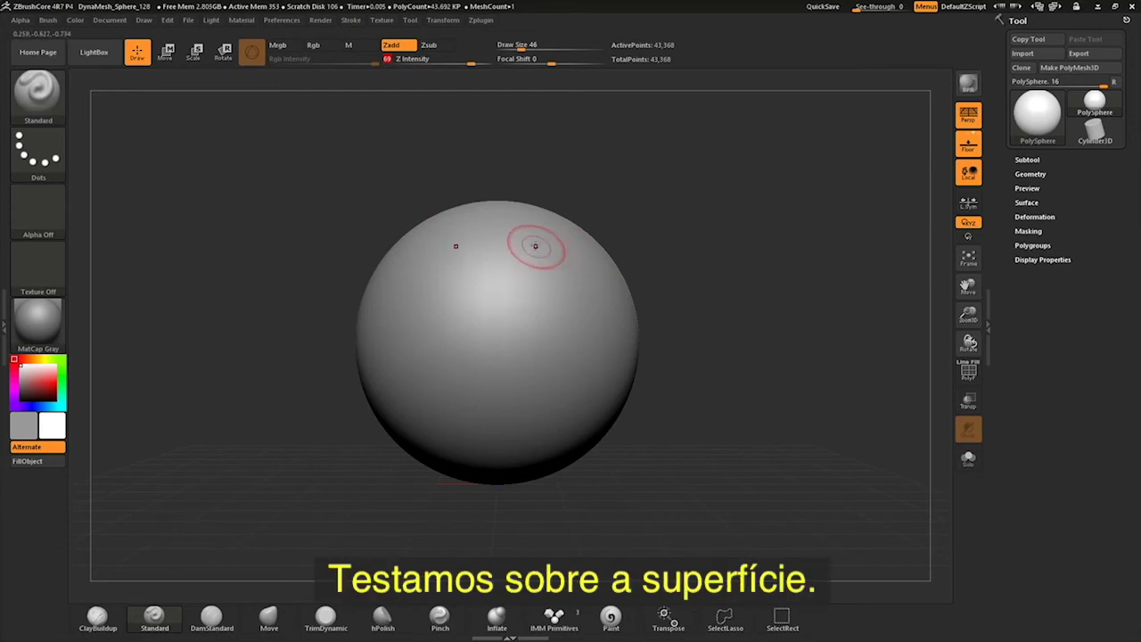
mouse_move(535, 242)
left_mouse_down()
mouse_move(552, 337)
mouse_move(540, 396)
left_mouse_up()
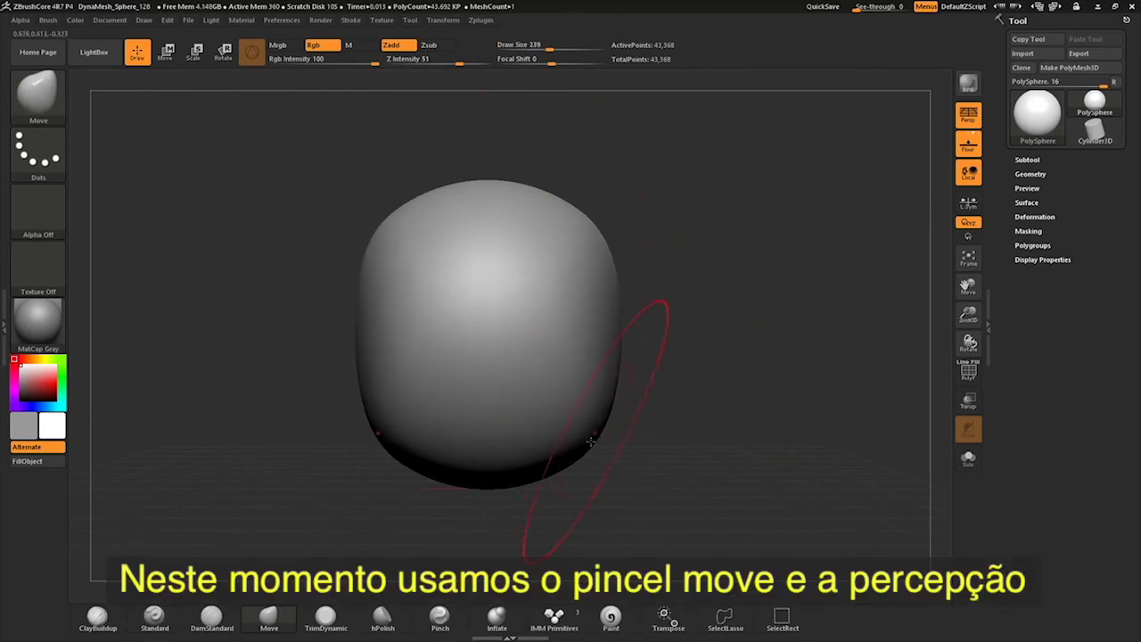
Pinch the lower half, upper sides and mid-height sides inward into a tapering egg shape
left_click_drag(578, 449, 542, 458)
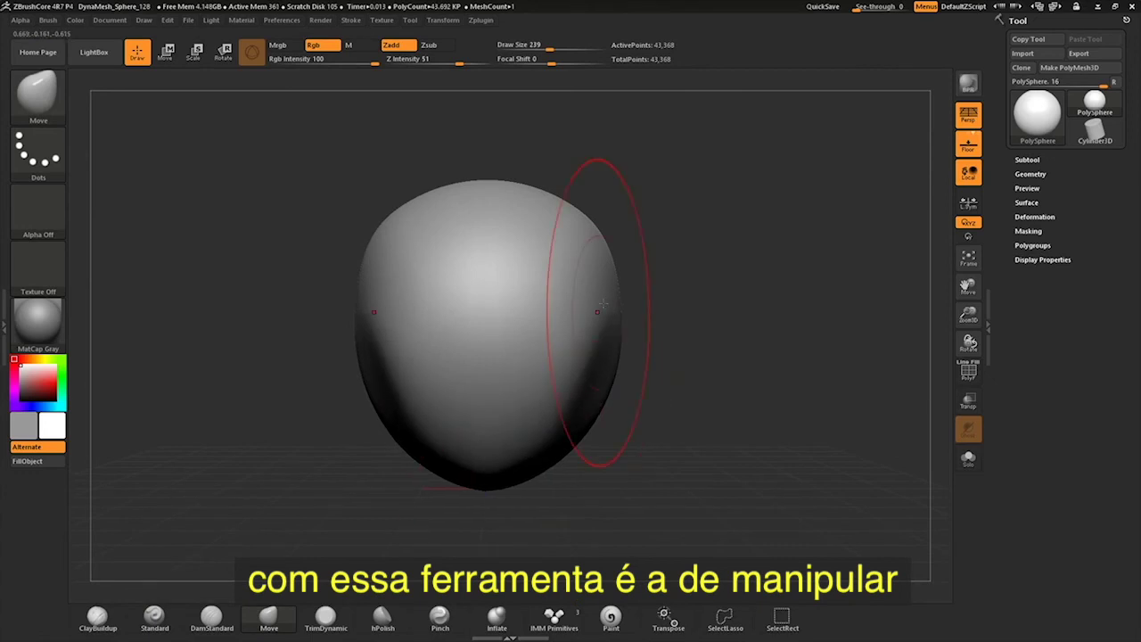
left_click_drag(601, 280, 595, 275)
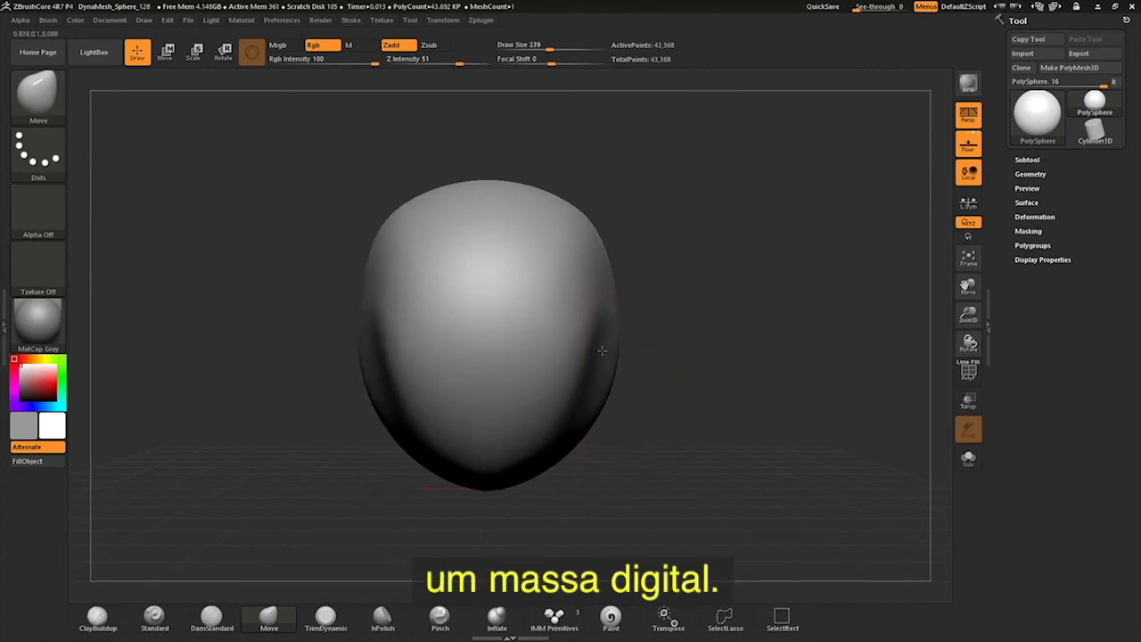
left_click_drag(614, 347, 595, 349)
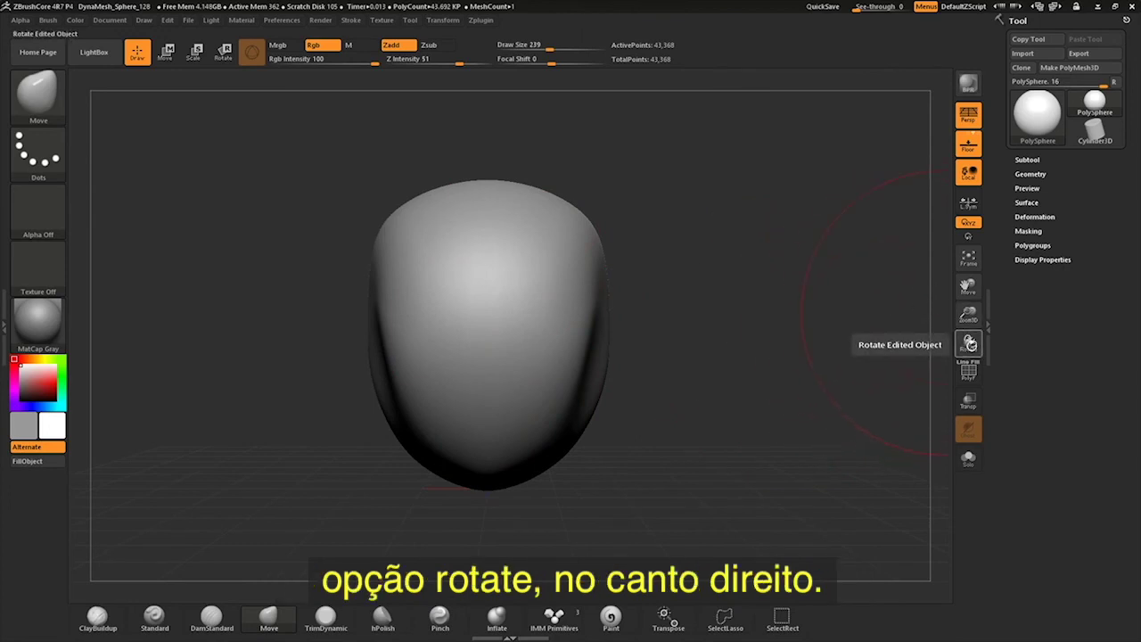
Move-brush the lower corners, left side, upper-right and bottom edge into a blockier mirrored mass
left_click_drag(970, 343, 614, 327)
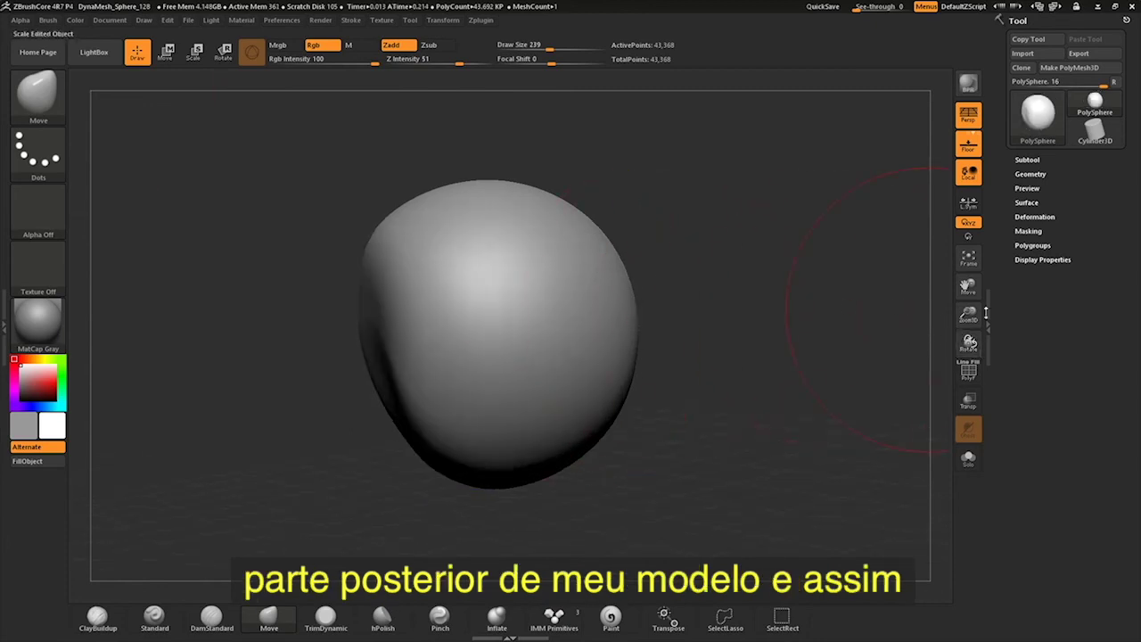
left_click_drag(969, 342, 981, 340)
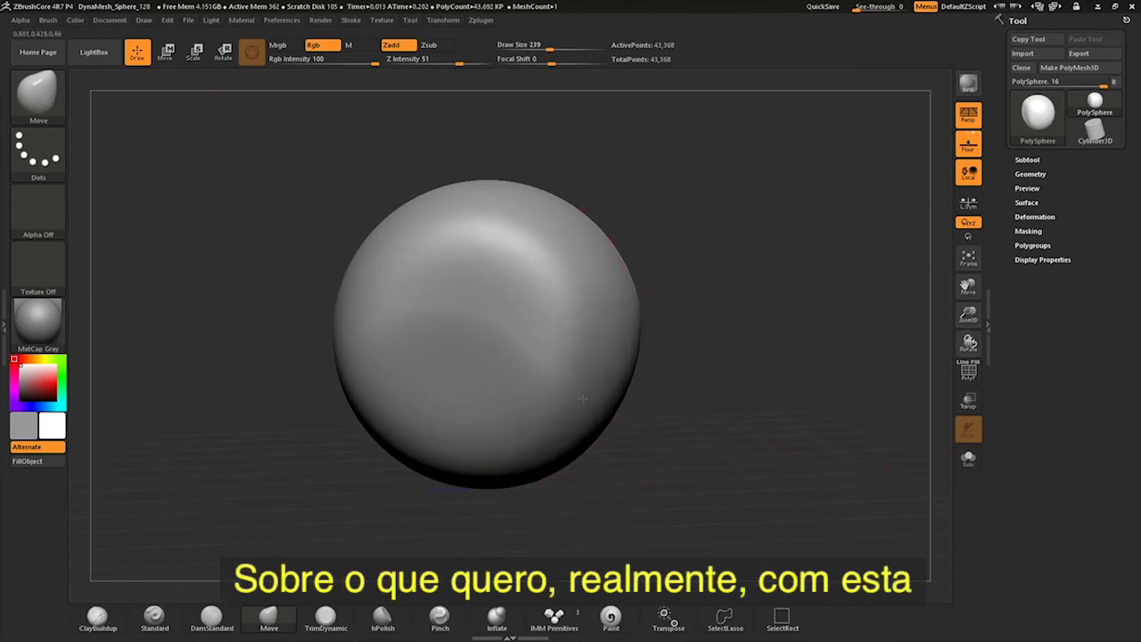
left_click_drag(541, 464, 526, 424)
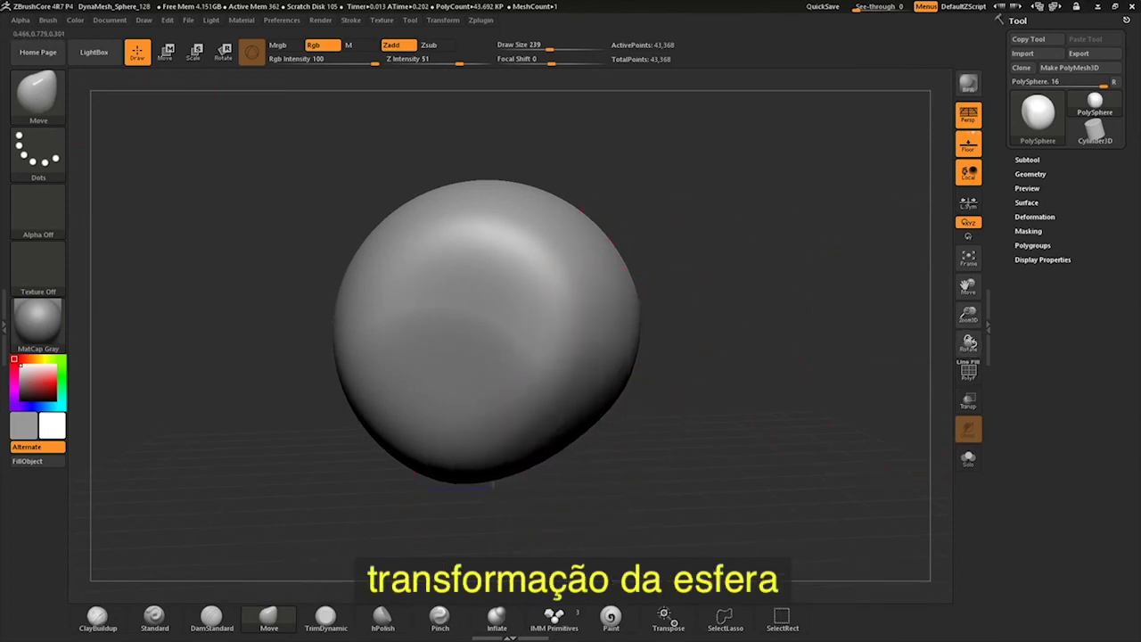
left_click_drag(359, 422, 367, 459)
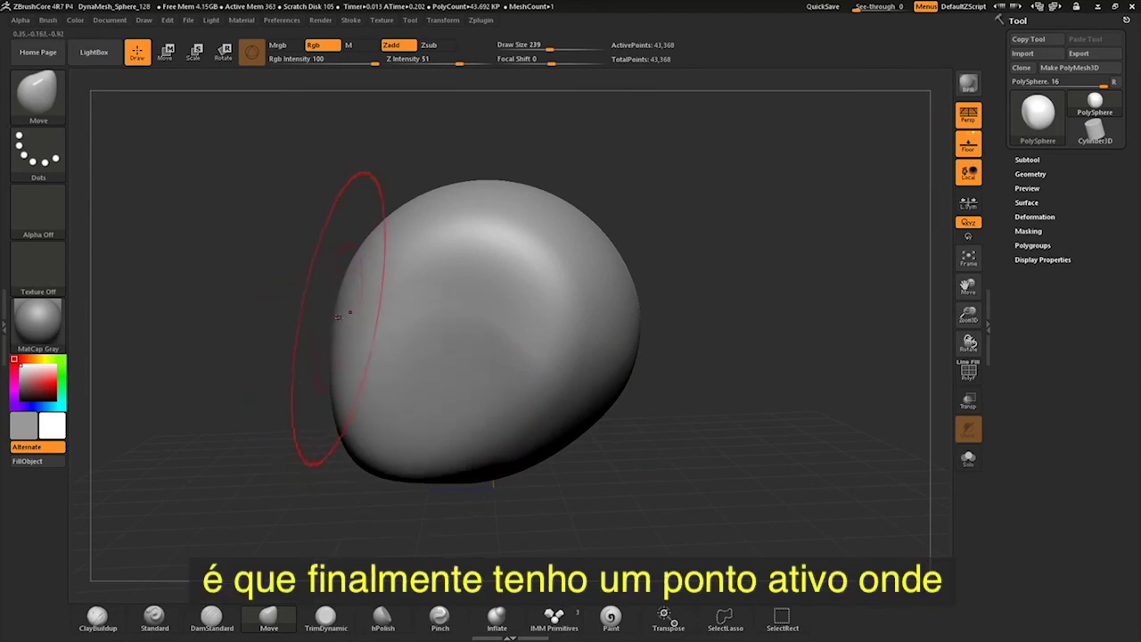
left_click_drag(337, 357, 389, 235)
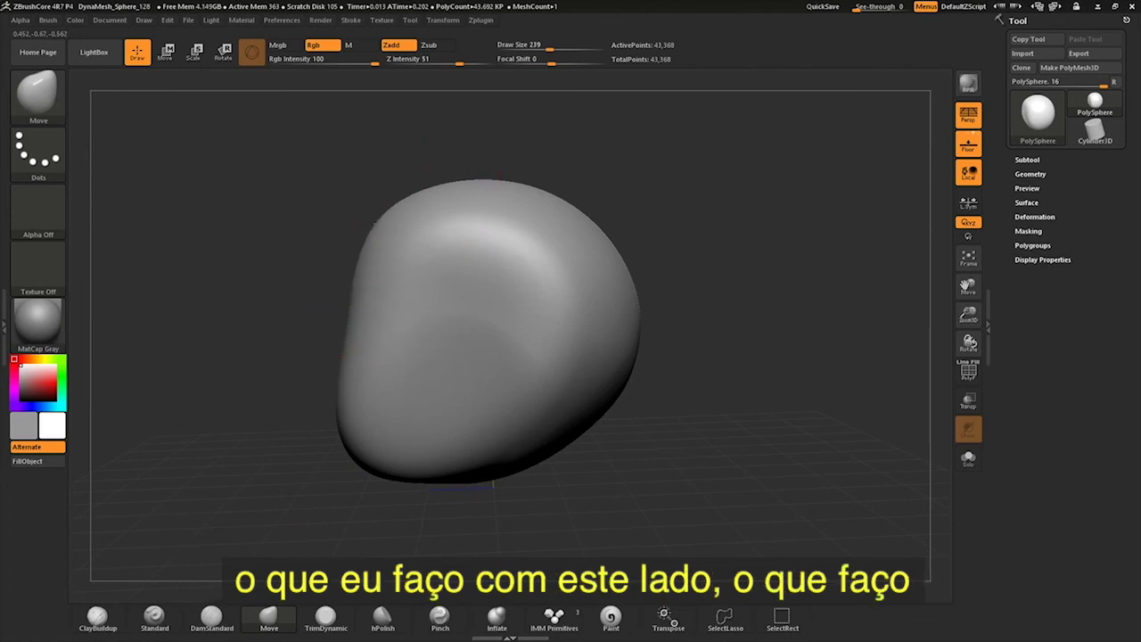
left_click_drag(535, 222, 530, 205)
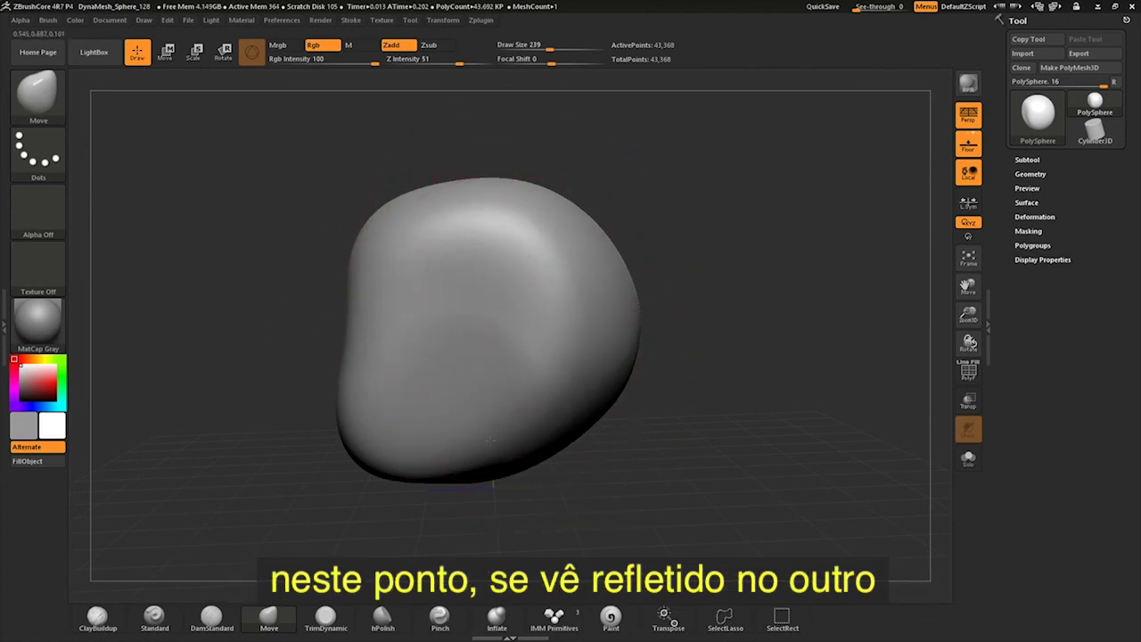
left_click_drag(491, 440, 481, 433)
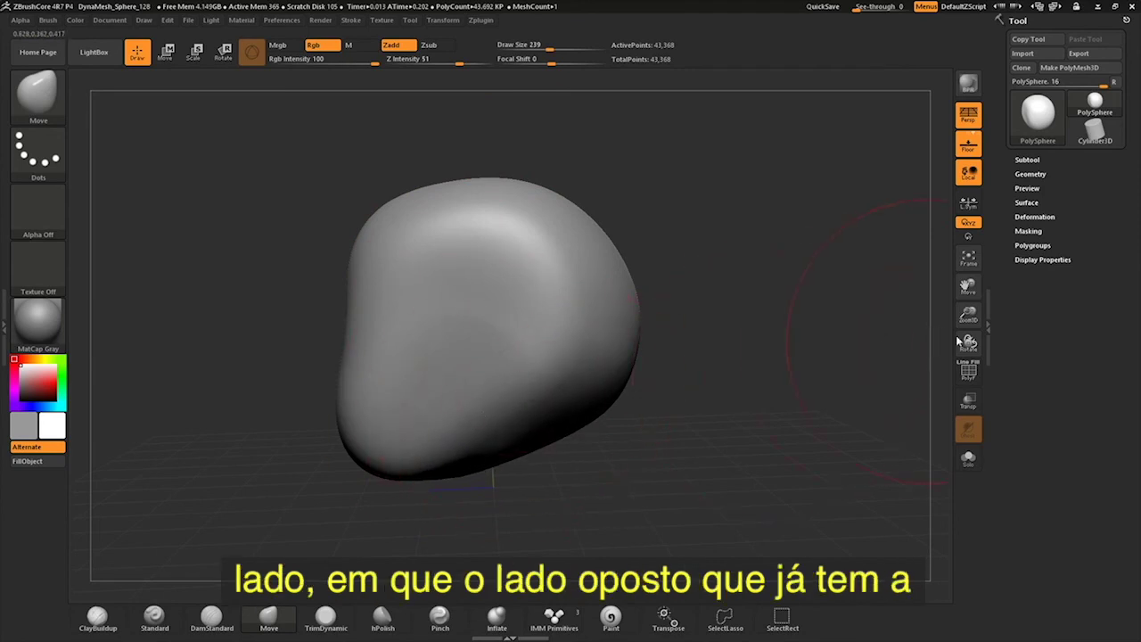
left_click_drag(969, 342, 998, 339)
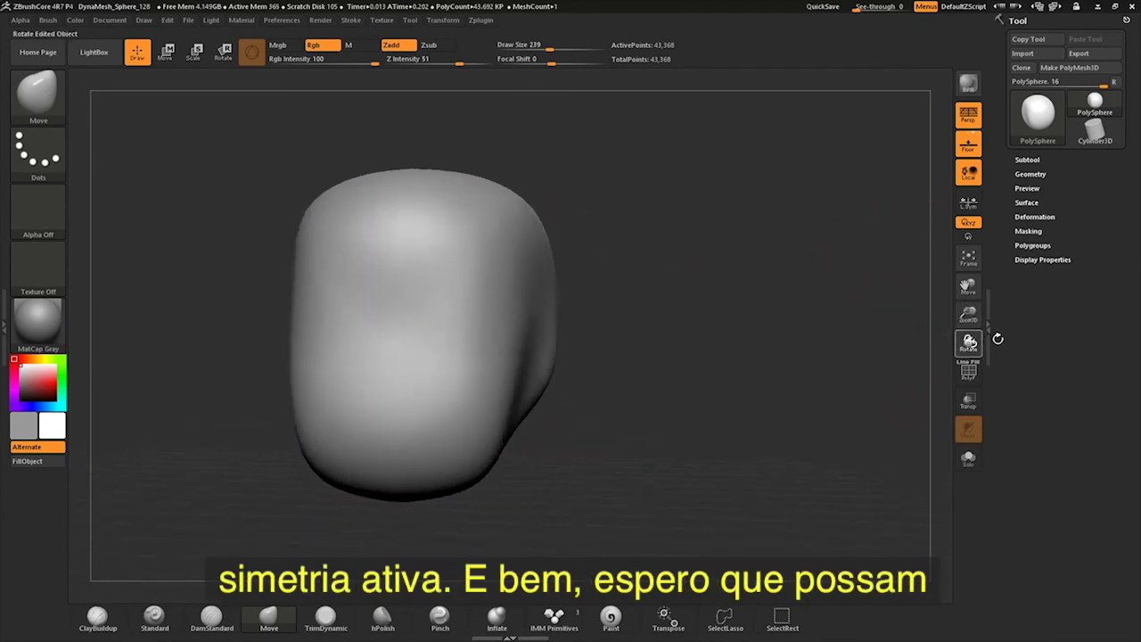